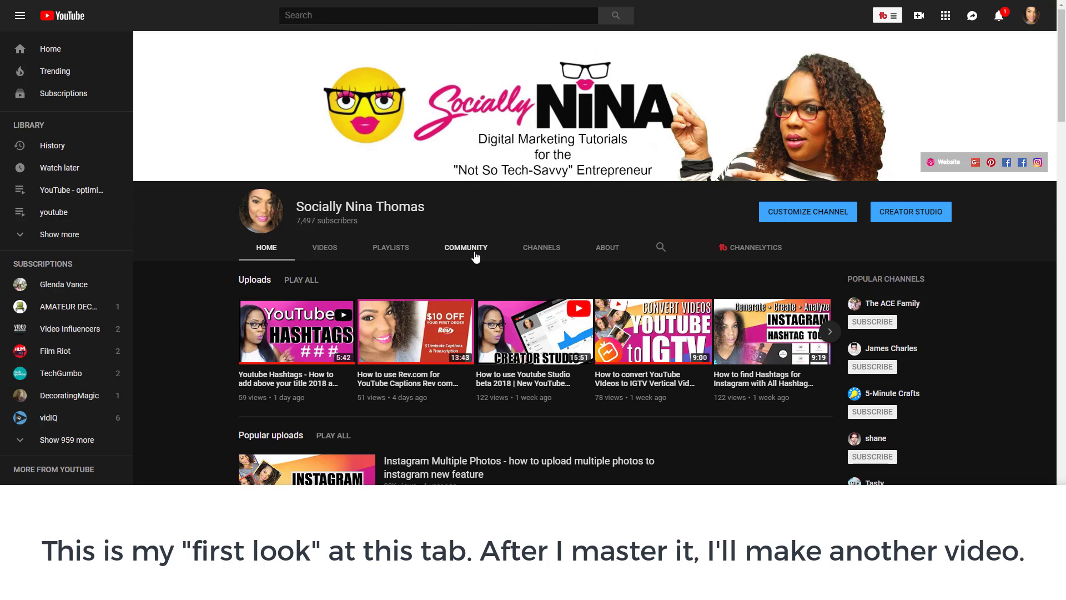
Open the Community tab and check the existing post's Edit/Delete menu without changing anything
{"action": "left_click", "coordinate": [475, 254]}
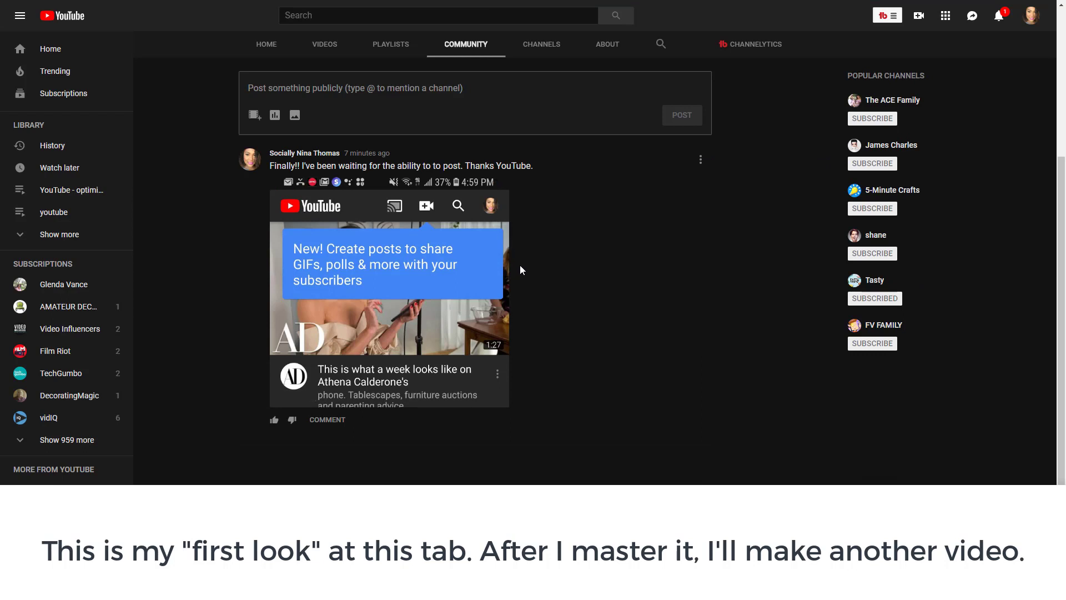
{"action": "scroll", "coordinate": [519, 265], "scroll_direction": "up", "scroll_amount": 1}
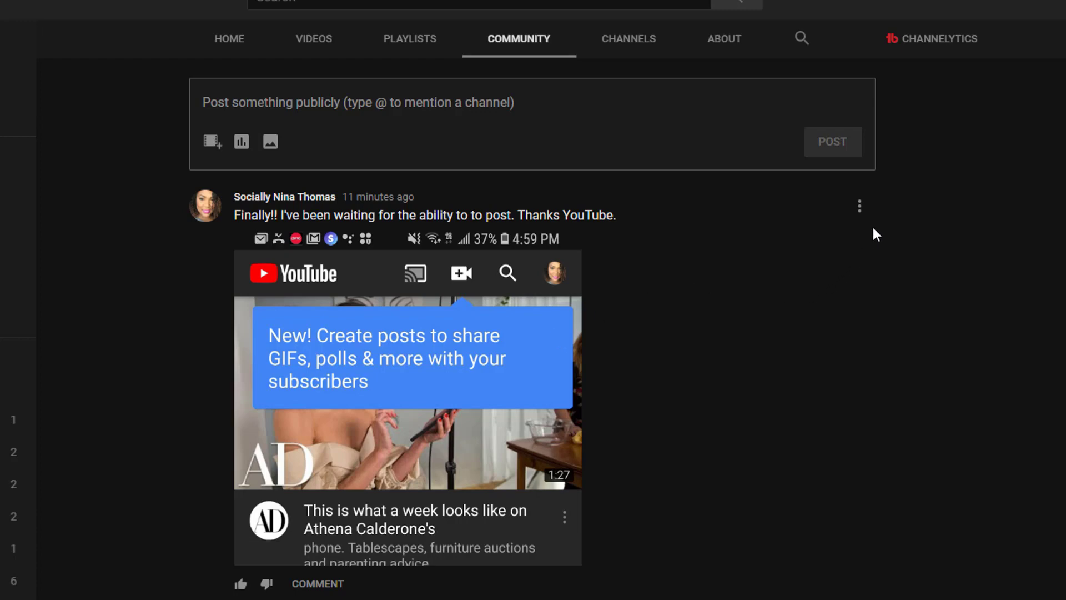
{"action": "left_click", "coordinate": [860, 207]}
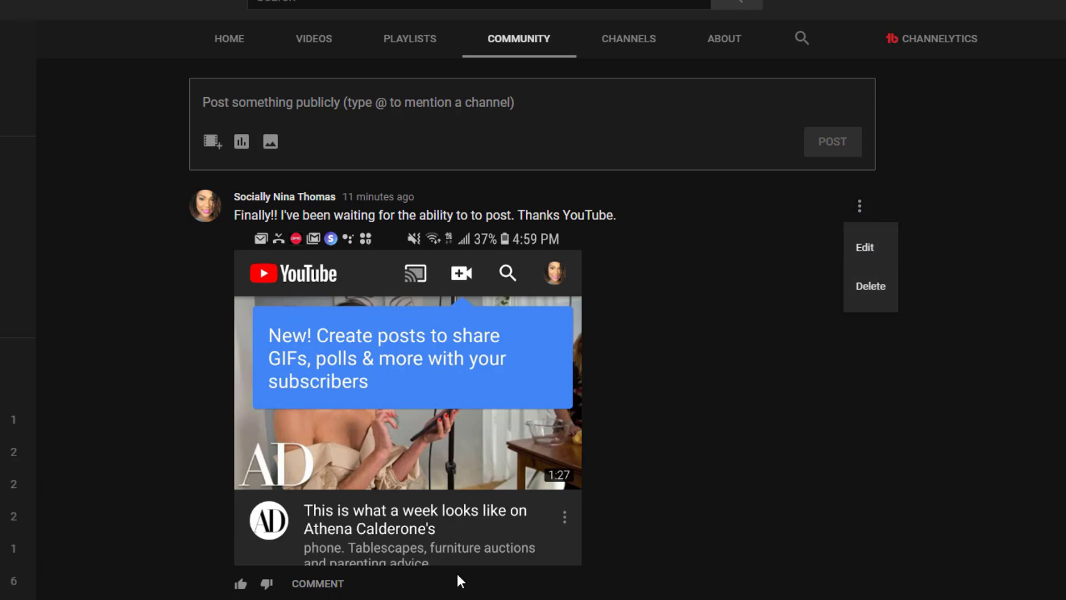
{"action": "left_click", "coordinate": [82, 444]}
{"action": "scroll", "coordinate": [148, 431], "scroll_direction": "up", "scroll_amount": 3}
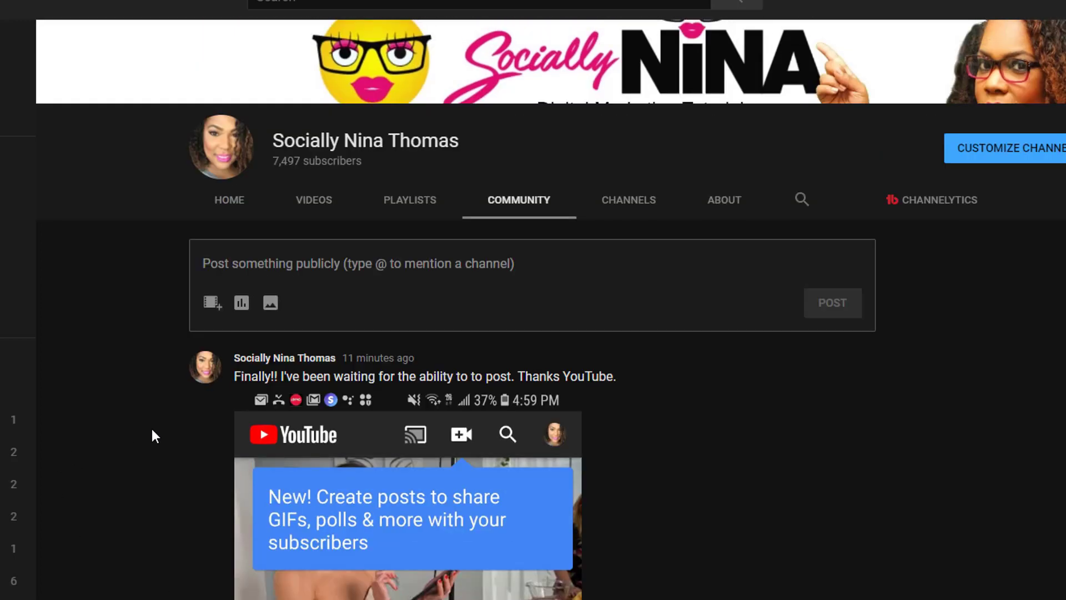
{"action": "scroll", "coordinate": [151, 435], "scroll_direction": "up", "scroll_amount": 3}
{"action": "left_click", "coordinate": [321, 401]}
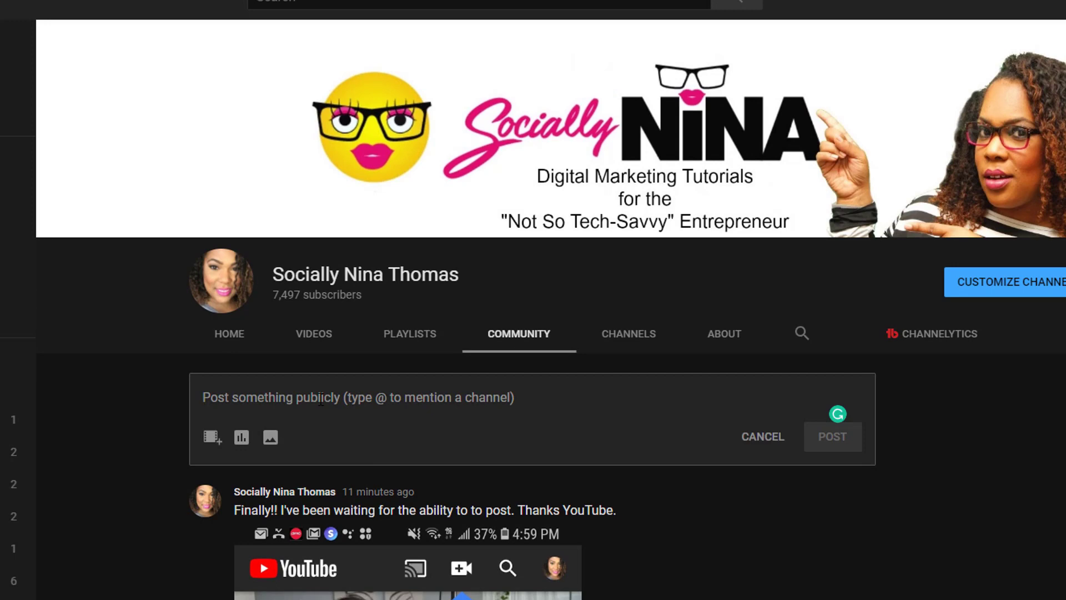
{"action": "type", "text": "@shaun"}
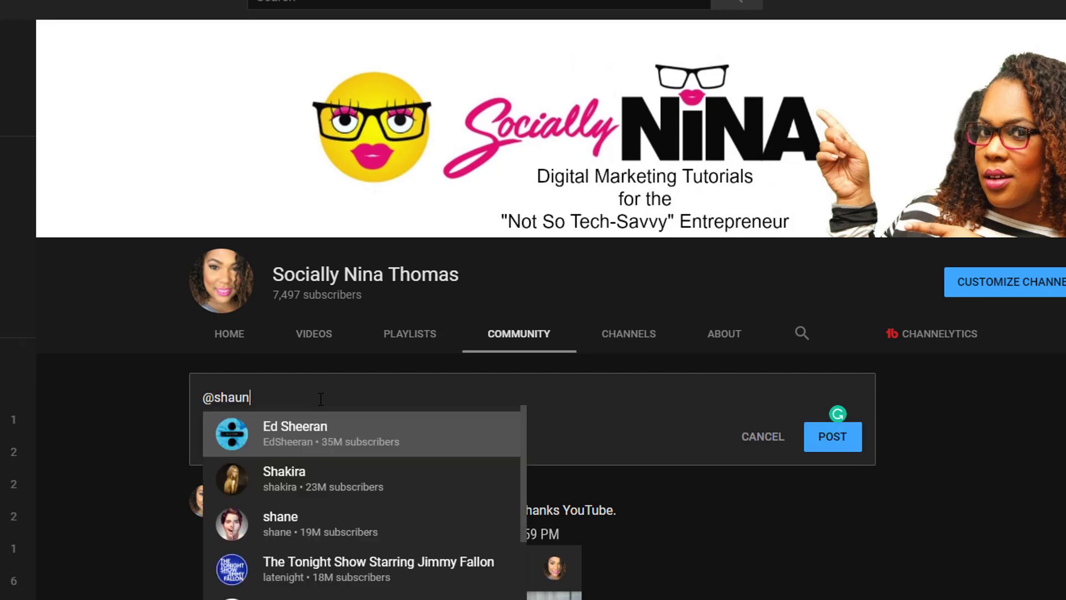
{"action": "type", "text": " m"}
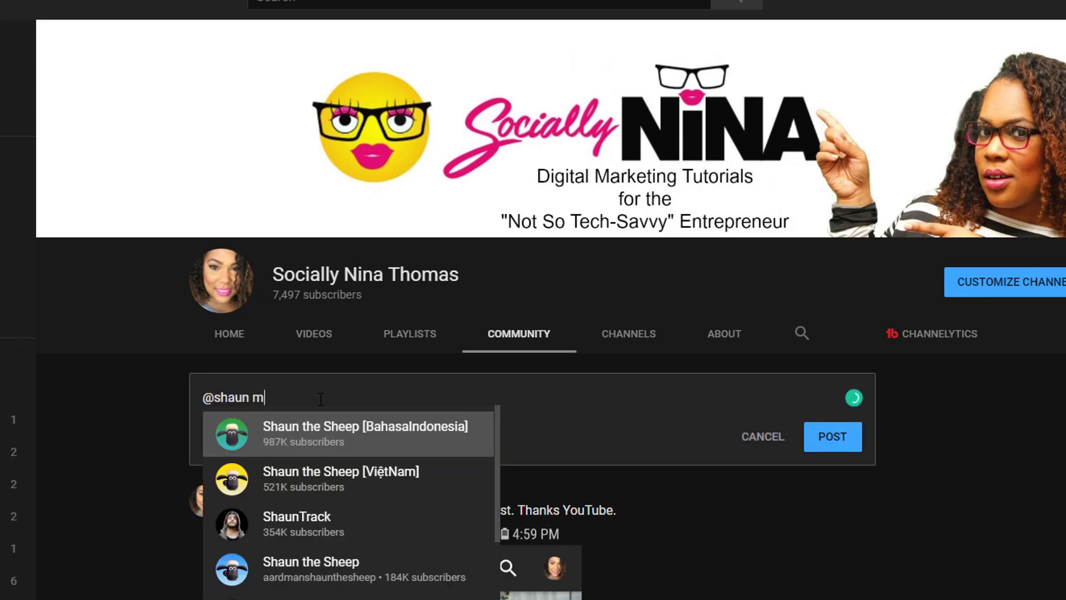
{"action": "type", "text": "cel"}
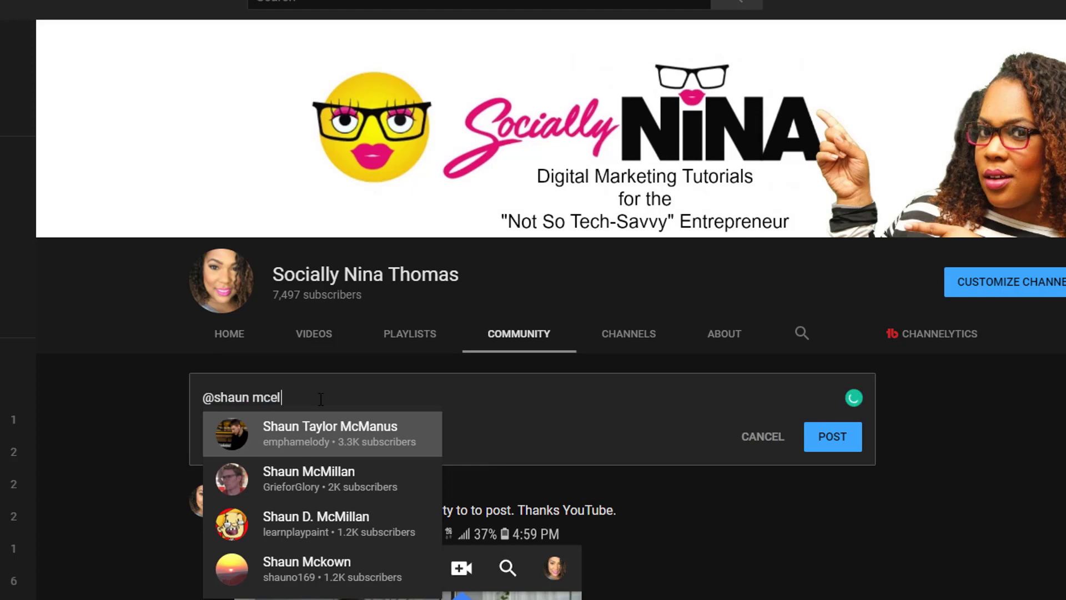
{"action": "key", "text": "BackSpace"}
{"action": "key", "text": "BackSpace"}
{"action": "key", "text": "BackSpace"}
{"action": "key", "text": "BackSpace"}
{"action": "key", "text": "BackSpace"}
{"action": "key", "text": "BackSpace"}
{"action": "key", "text": "BackSpace"}
{"action": "key", "text": "BackSpace"}
{"action": "key", "text": "BackSpace"}
{"action": "key", "text": "BackSpace"}
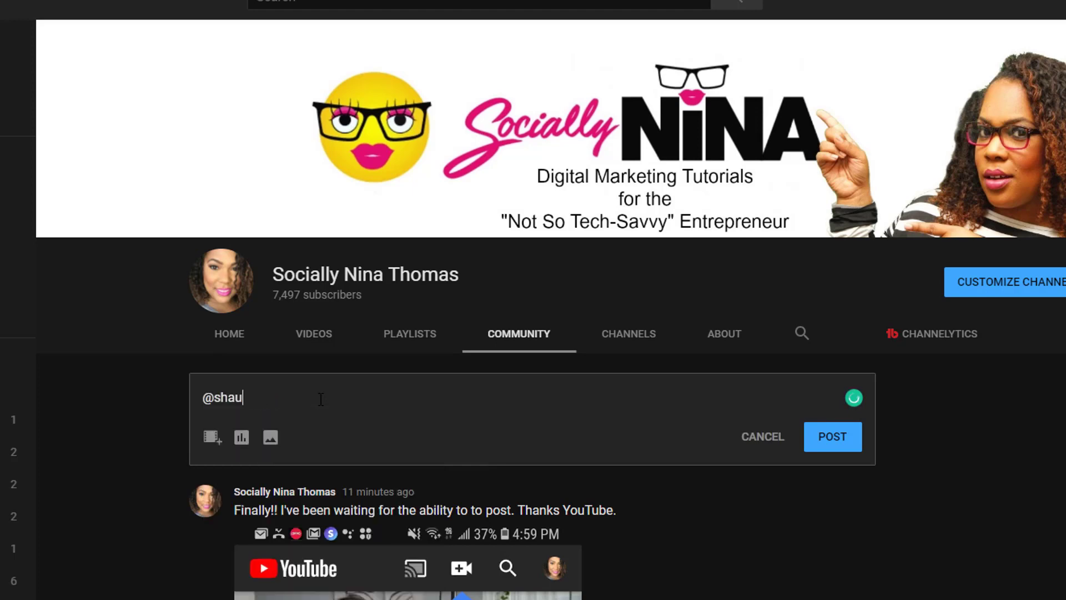
{"action": "type", "text": "simarnounou"}
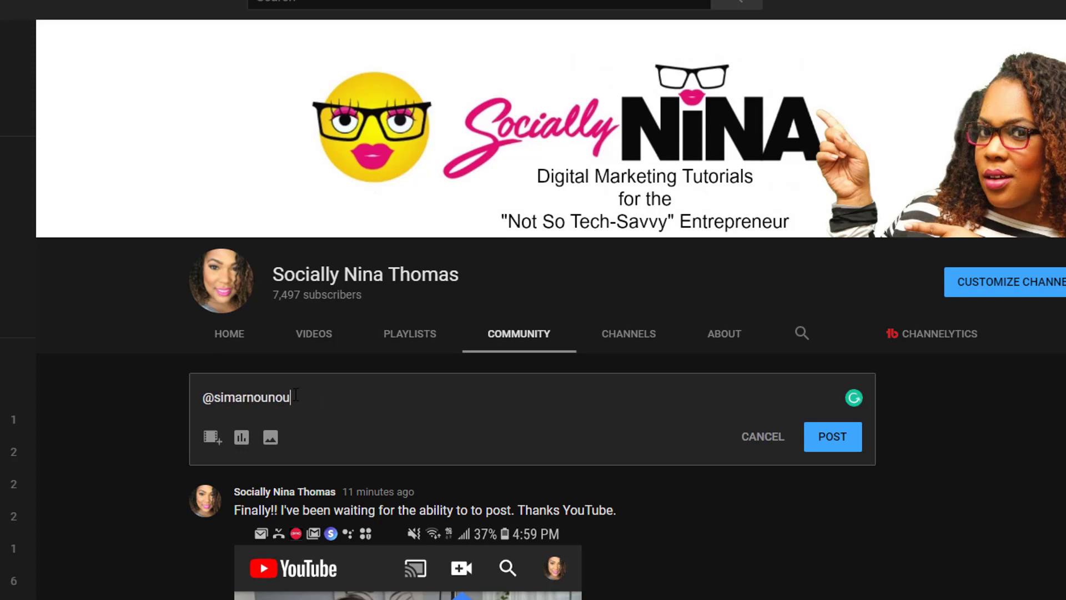
{"action": "left_click_drag", "start_coordinate": [320, 398], "coordinate": [134, 400]}
{"action": "key", "text": "BackSpace"}
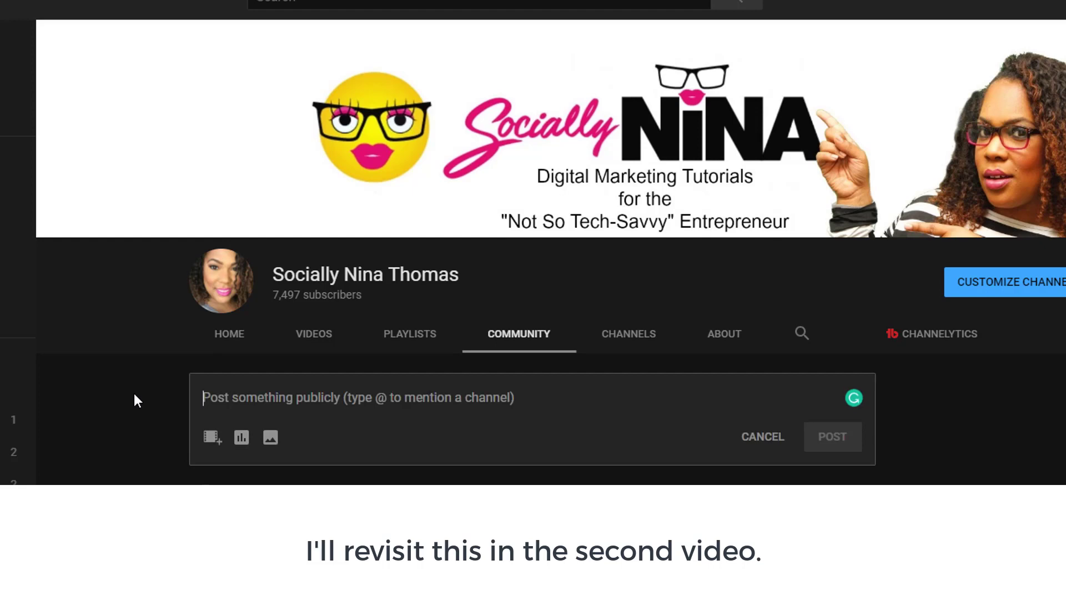
Attach the 'Youtube Hashtags' video and paste the 'Hey Bosses!' message with its five hashtags
{"action": "left_click", "coordinate": [211, 439]}
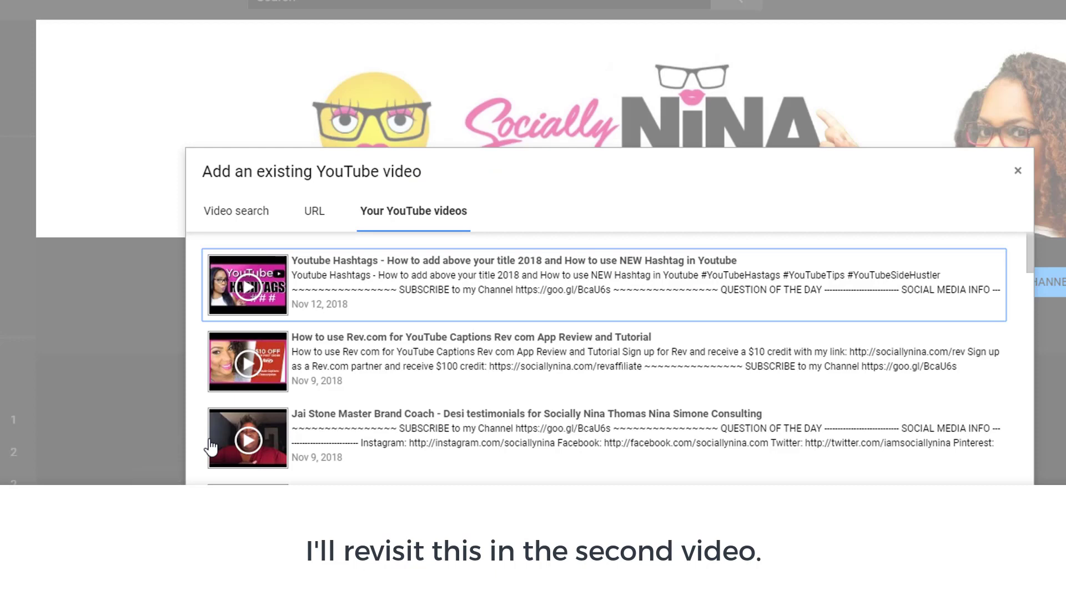
{"action": "left_click", "coordinate": [318, 289]}
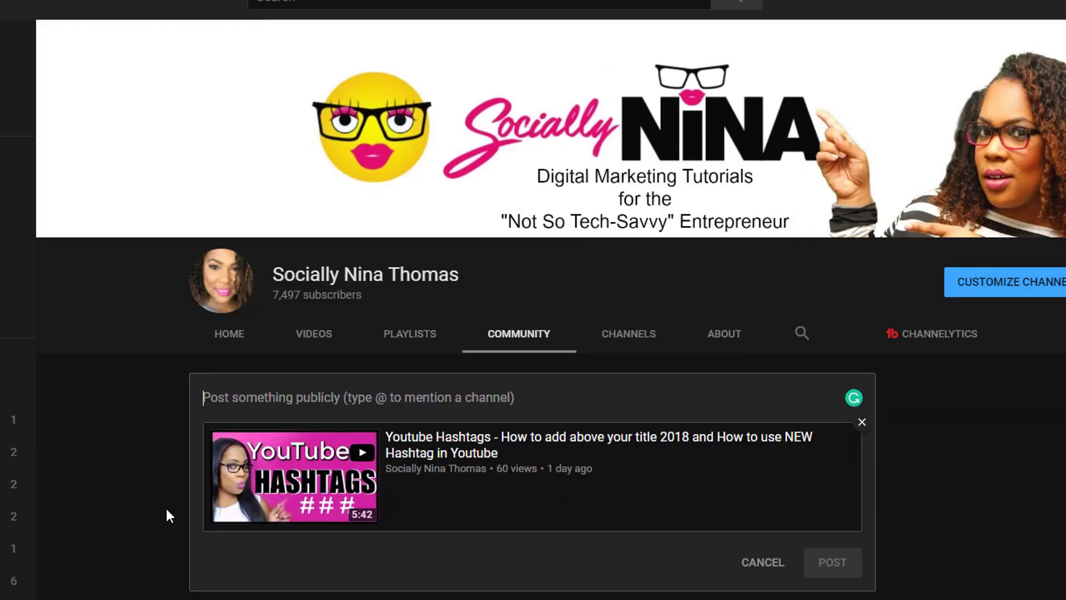
{"action": "type", "text": "Hey Bosses! Did you know you can add #hashtags to your YouTube videos?  There's a trick to get your hashtags to show above your YouTube video title. Want to learn how?  Check out my video! What's your top three hashtags? Post them below!  #YouTubeTips #YouTubeHashtags #YouTubeForBusiness #YouTubeSideHustle #SociallyNina"}
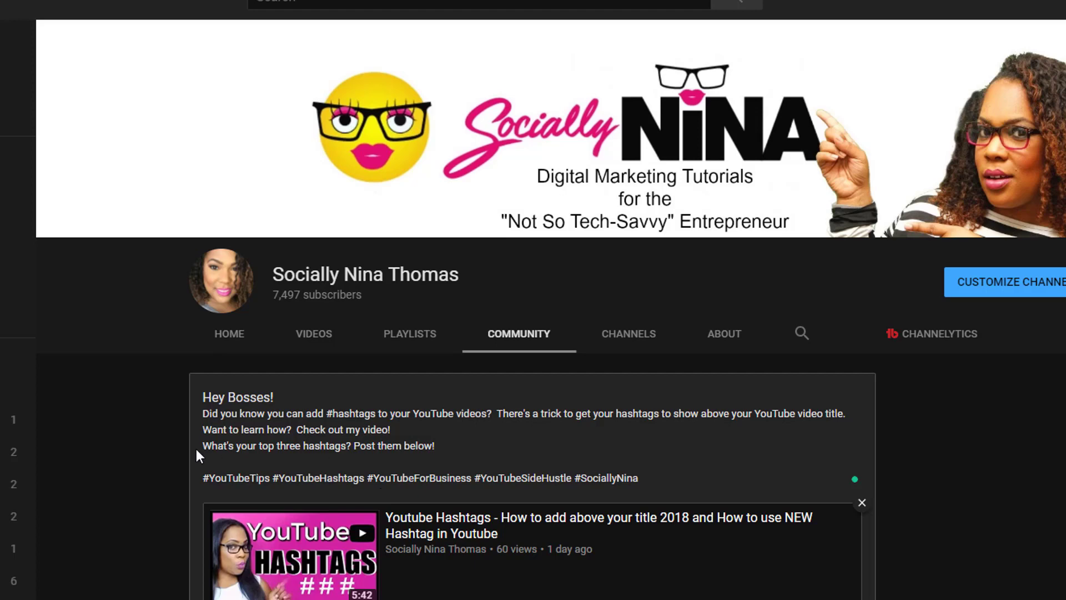
Add a 'Ciao for now' sign-off and a signature name below the hashtags, then review the post
{"action": "left_click", "coordinate": [676, 484]}
{"action": "key", "text": "Return"}
{"action": "key", "text": "Return"}
{"action": "type", "text": "Ci"}
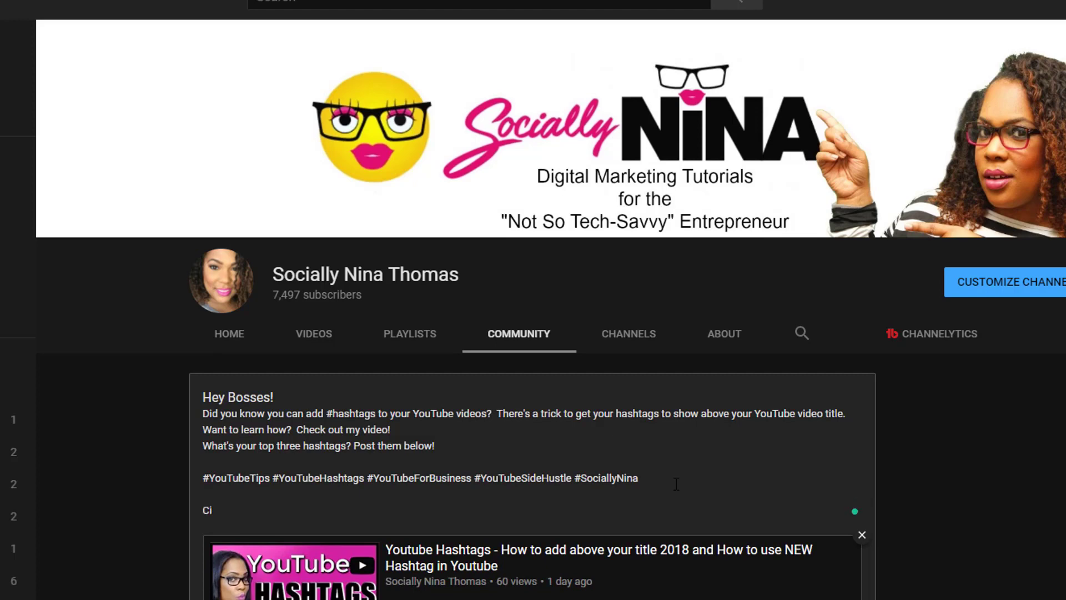
{"action": "type", "text": "ao for now"}
{"action": "key", "text": "Return"}
{"action": "type", "text": "Nina"}
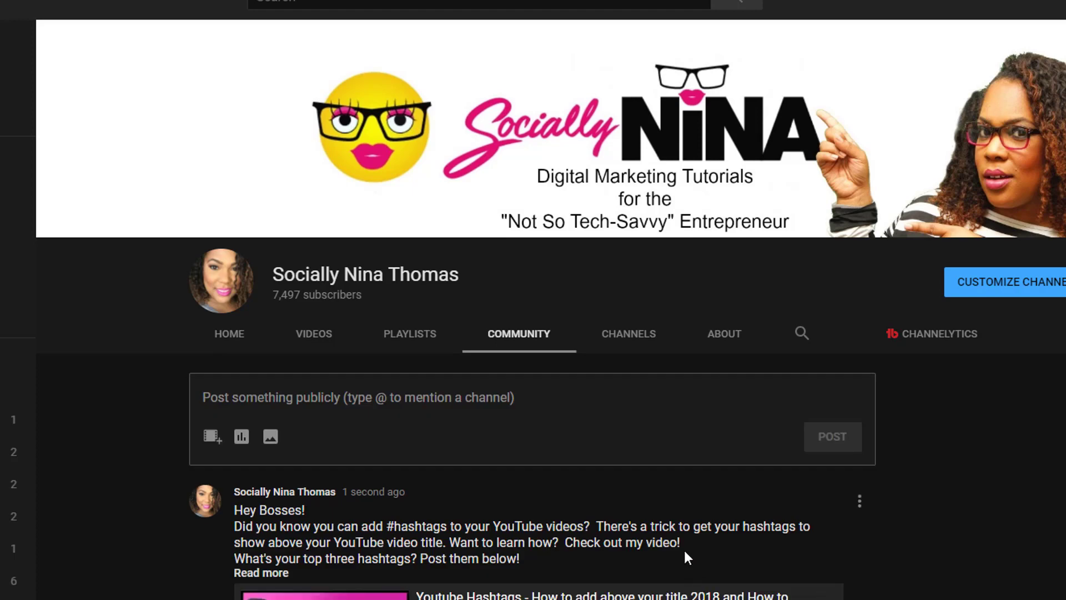
{"action": "scroll", "coordinate": [684, 548], "scroll_direction": "down", "scroll_amount": 5}
{"action": "scroll", "coordinate": [685, 554], "scroll_direction": "up", "scroll_amount": 5}
{"action": "left_click", "coordinate": [243, 438]}
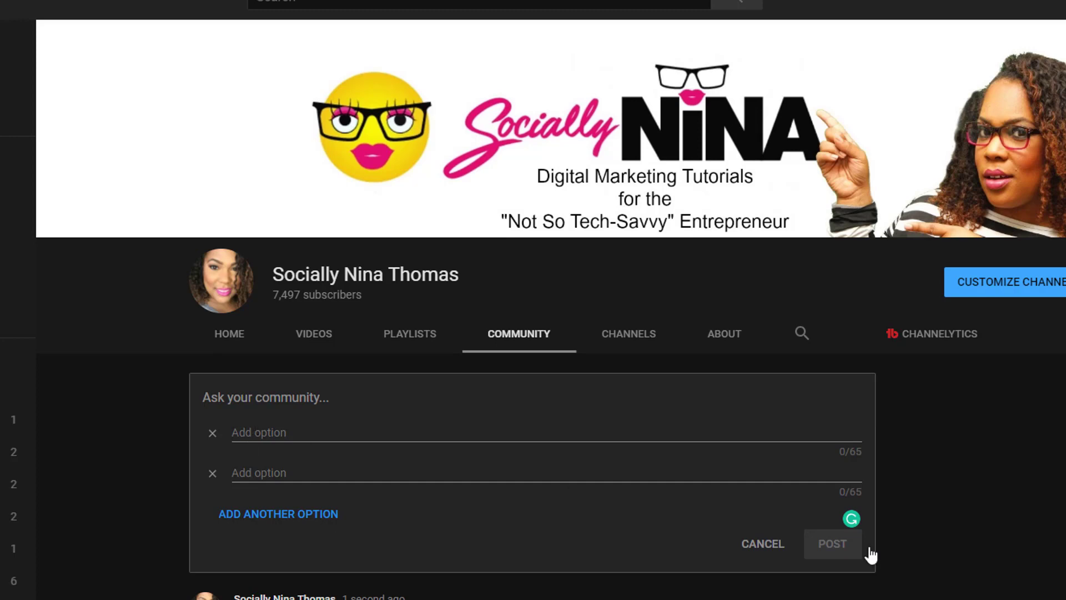
{"action": "left_click", "coordinate": [764, 547]}
{"action": "scroll", "coordinate": [770, 533], "scroll_direction": "down", "scroll_amount": 5}
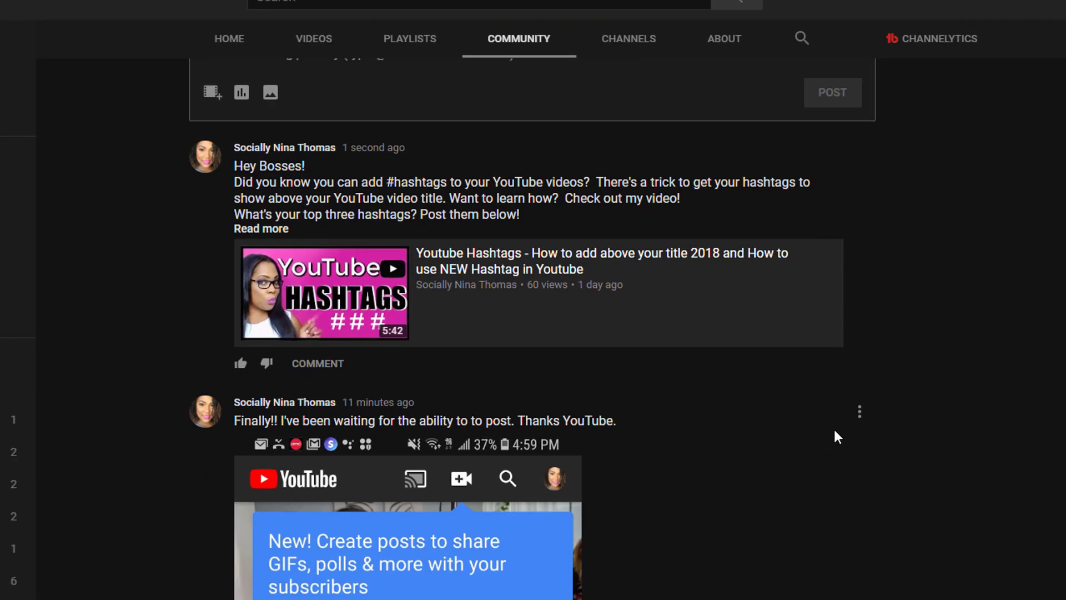
{"action": "scroll", "coordinate": [688, 452], "scroll_direction": "up", "scroll_amount": 6}
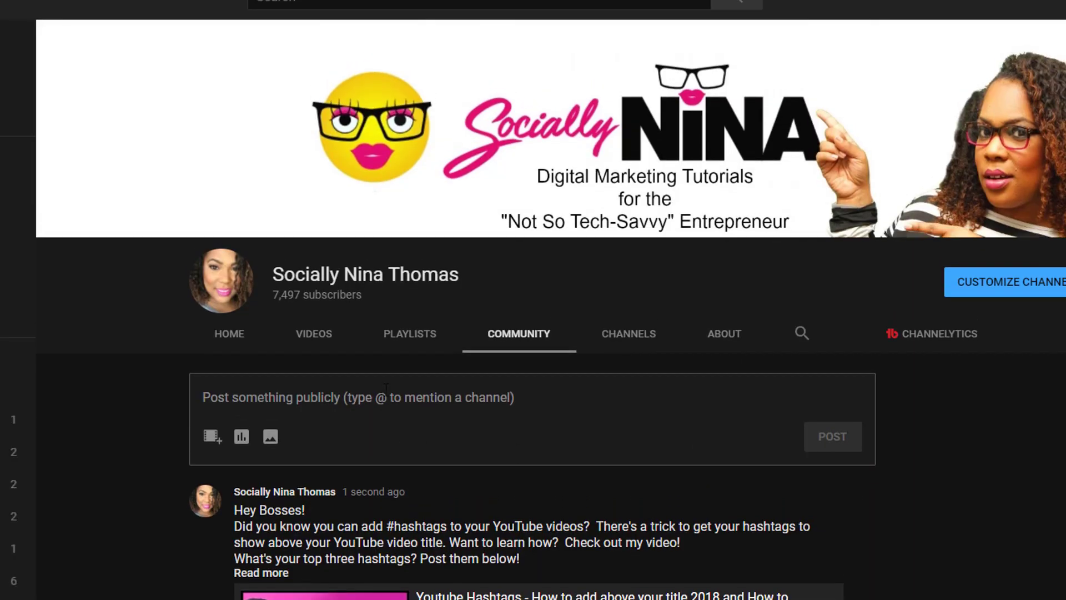
{"action": "left_click", "coordinate": [242, 437]}
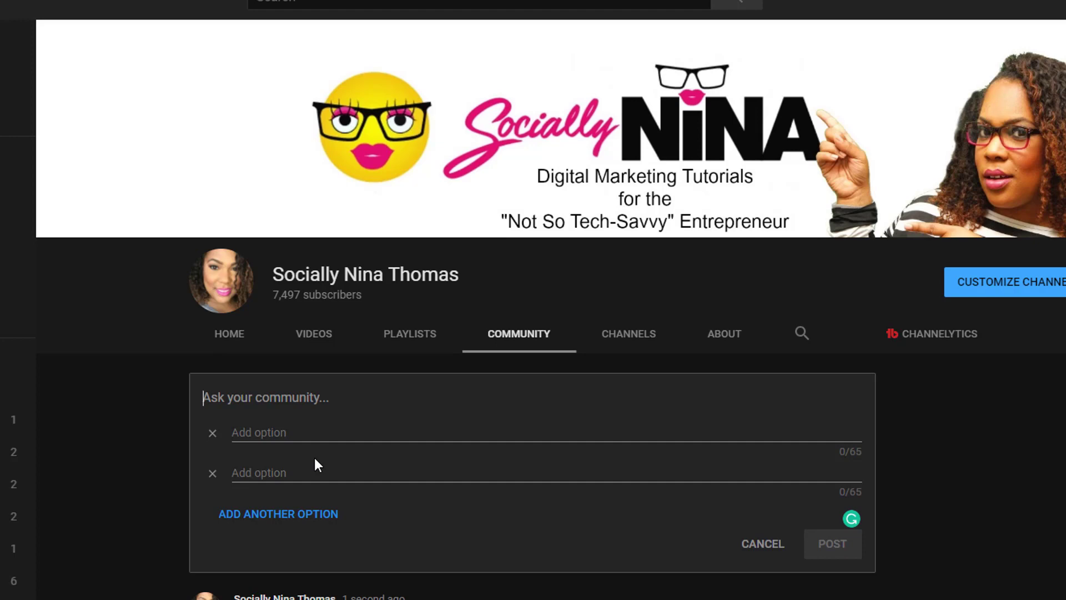
{"action": "left_click", "coordinate": [765, 547]}
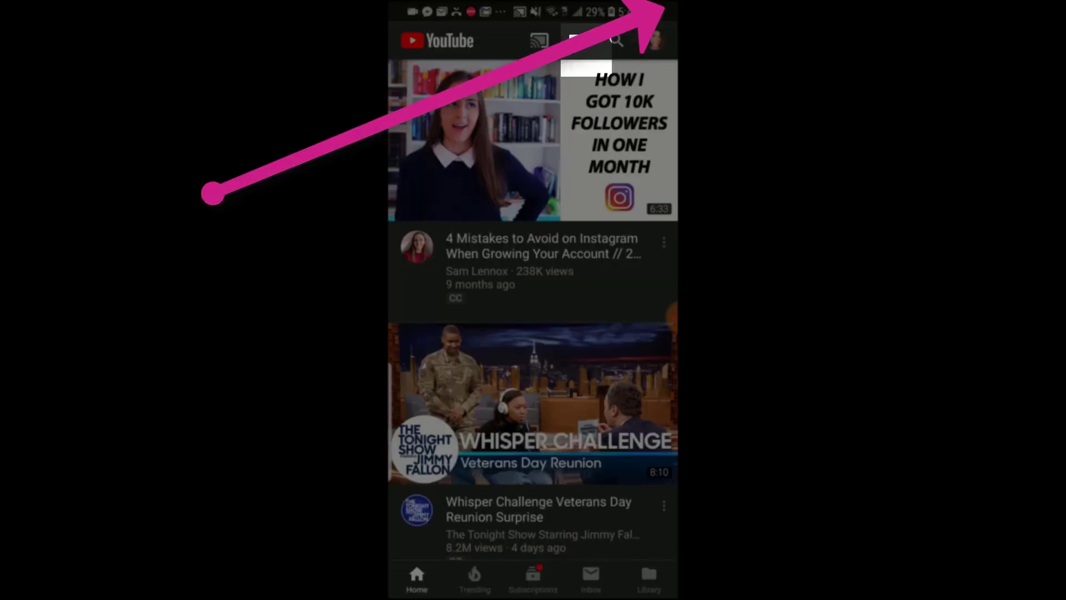
Start a mobile community post, switch it to a poll, then discard the empty draft
{"action": "left_click", "coordinate": [577, 40]}
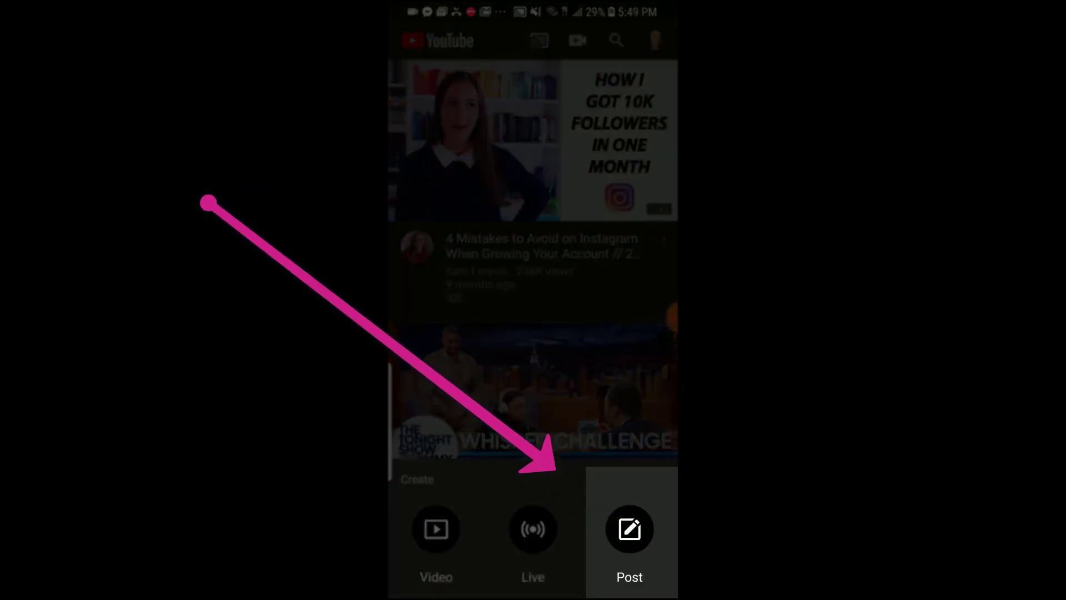
{"action": "left_click", "coordinate": [629, 529]}
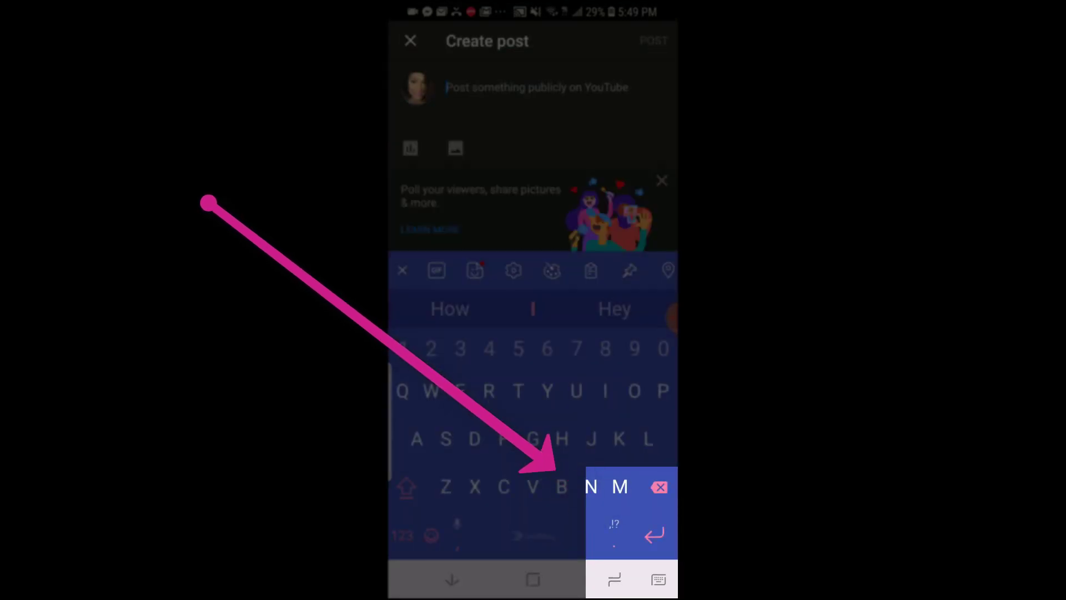
{"action": "left_click", "coordinate": [452, 579]}
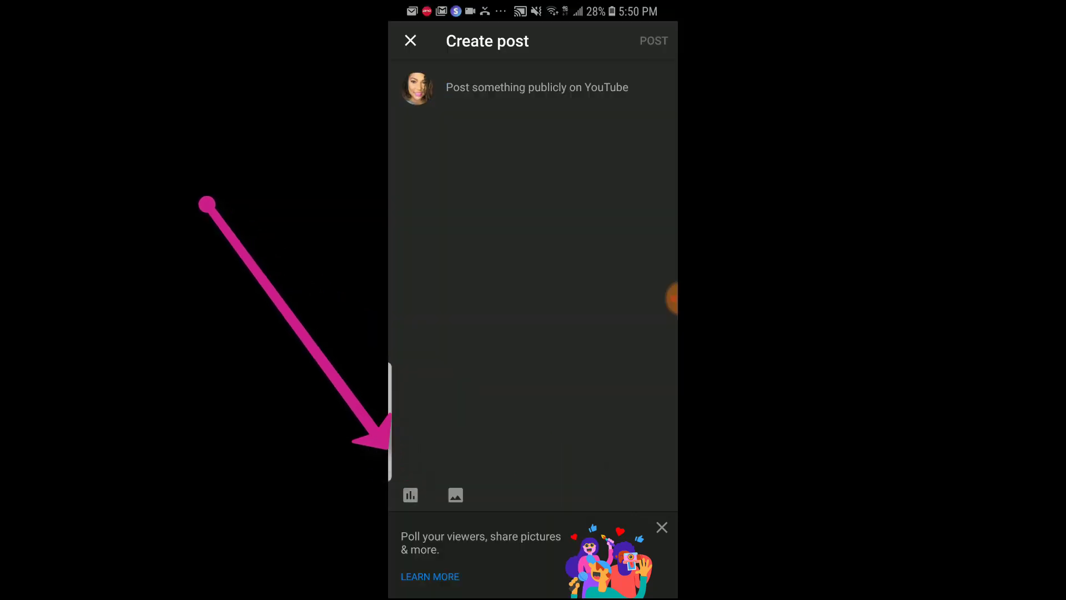
{"action": "left_click", "coordinate": [411, 495]}
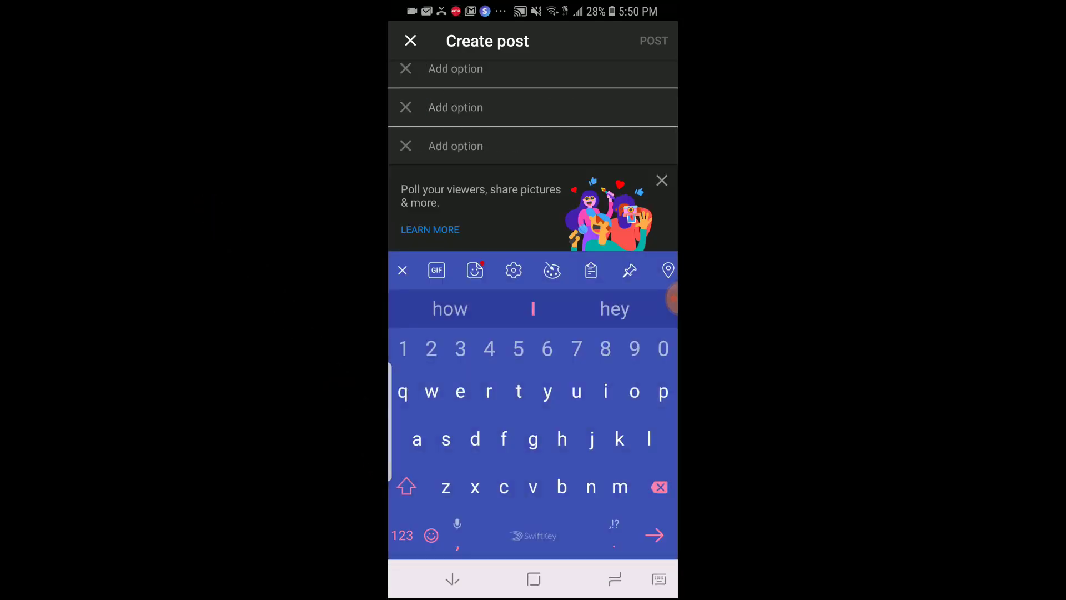
{"action": "left_click", "coordinate": [410, 40]}
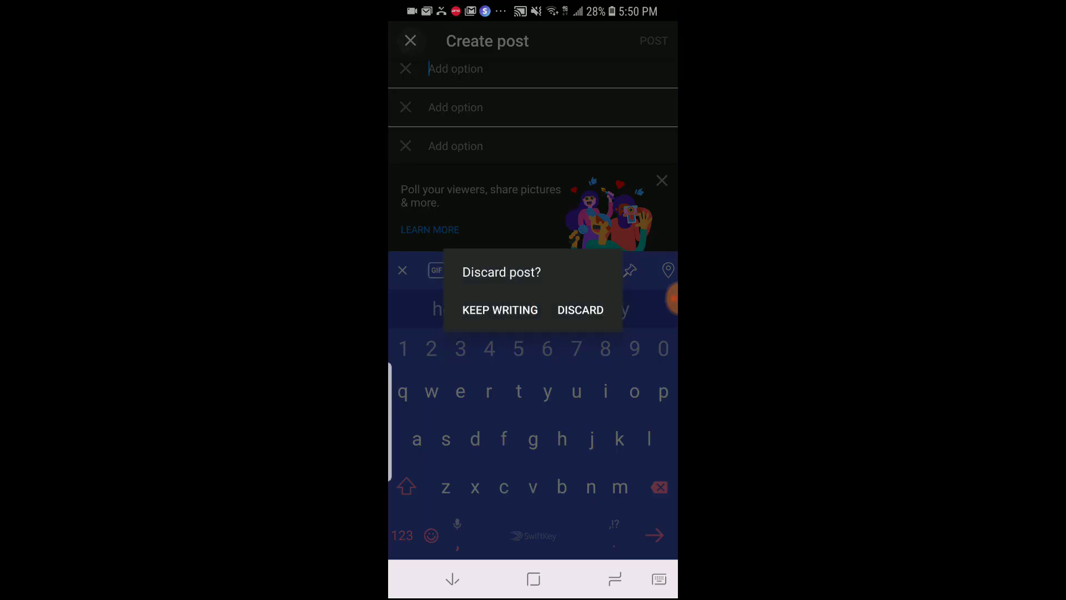
{"action": "left_click", "coordinate": [580, 310]}
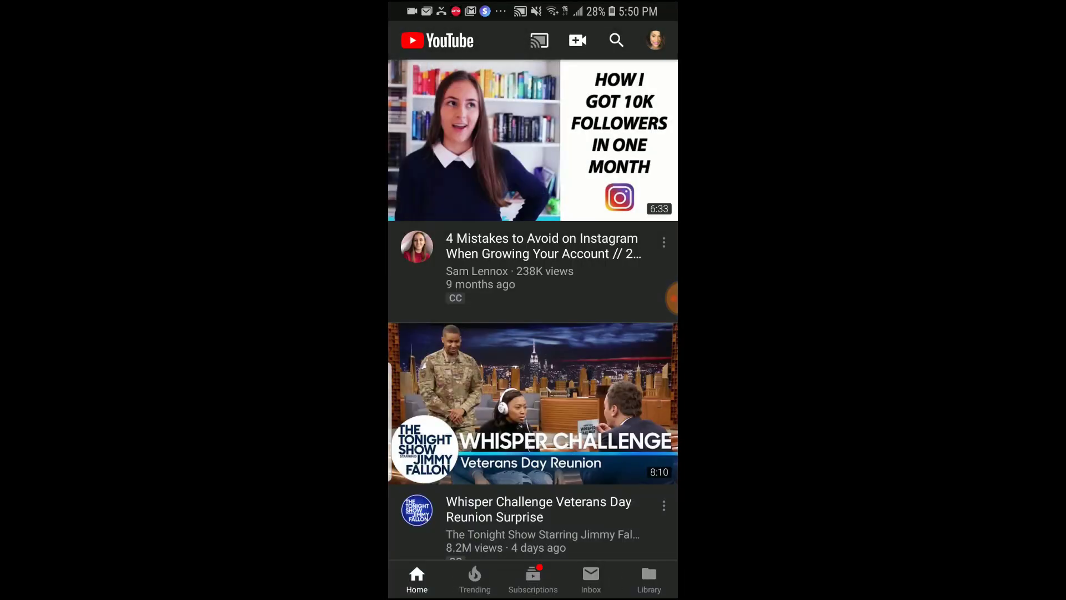
Start another community post and preview the image gallery, then back out to the draft
{"action": "left_click", "coordinate": [577, 40]}
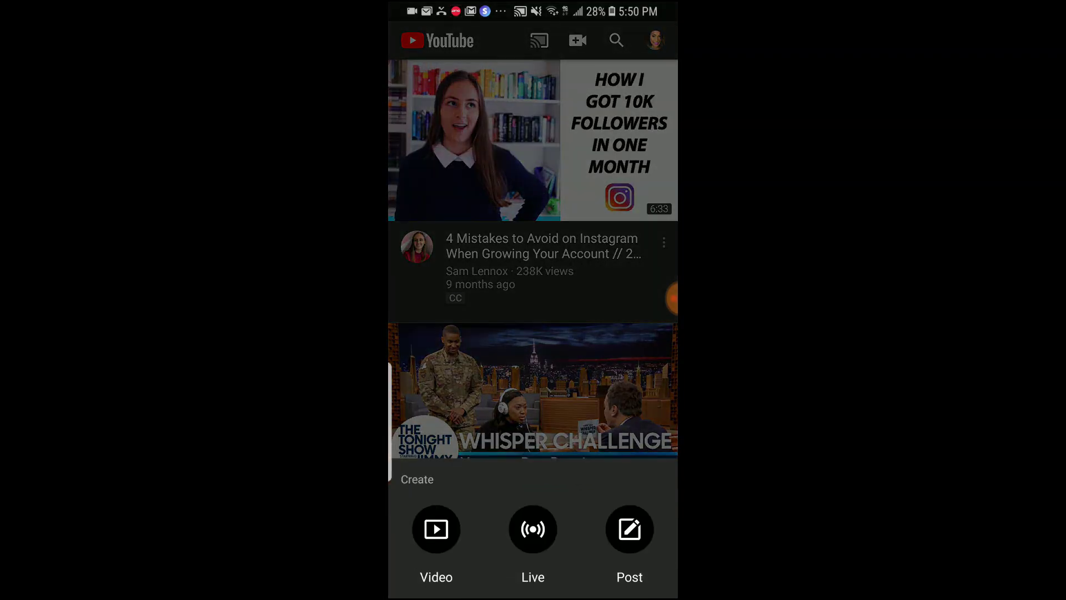
{"action": "left_click", "coordinate": [629, 529]}
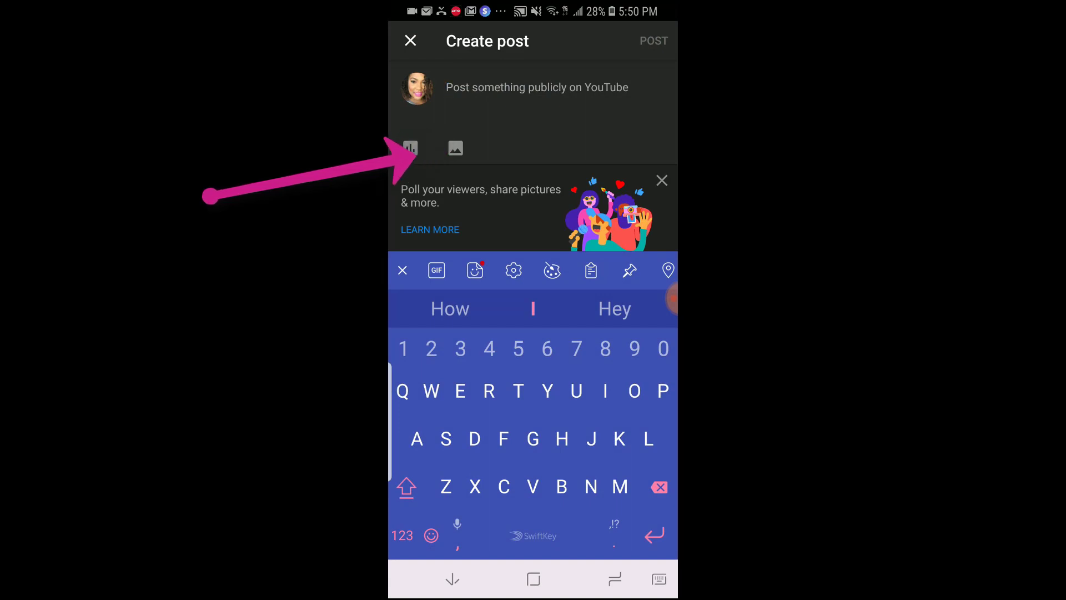
{"action": "left_click", "coordinate": [455, 148]}
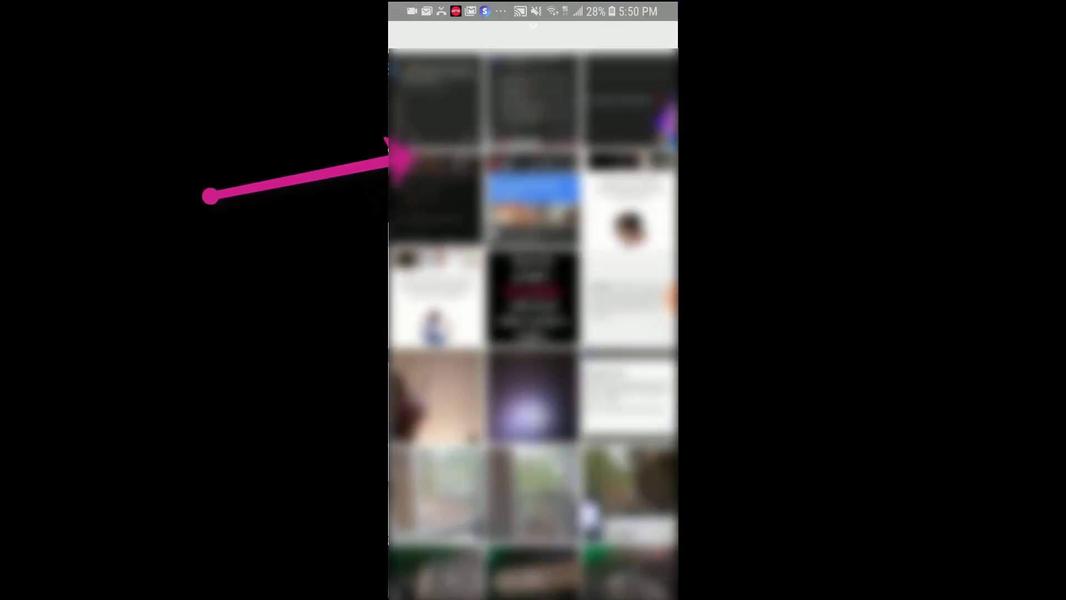
{"action": "key", "text": "Escape"}
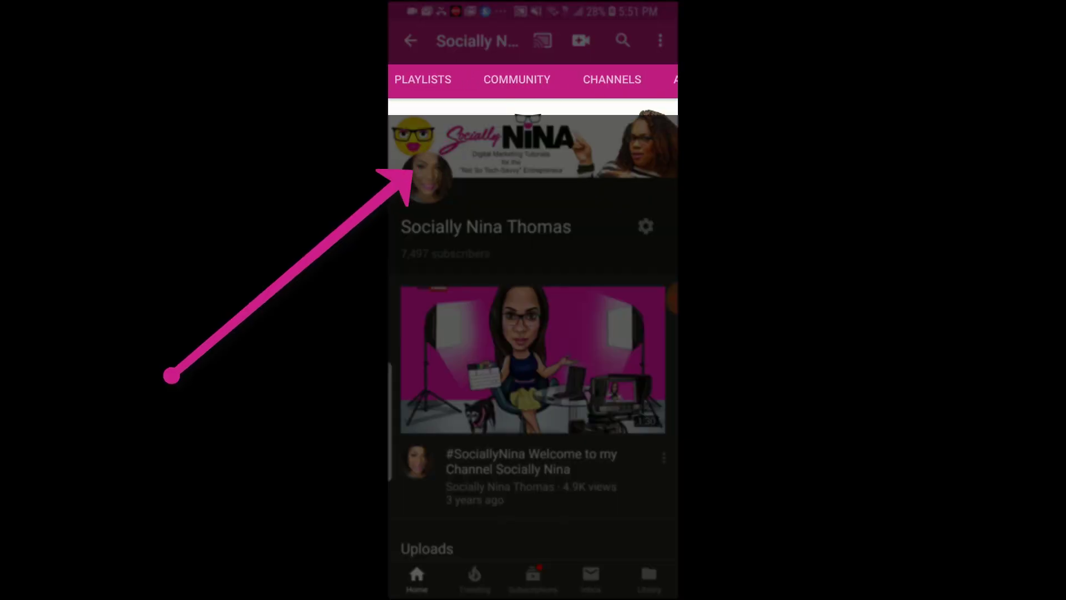
Scroll through the channel's Community posts to see the hashtag post, then return to Home
{"action": "left_click", "coordinate": [528, 79]}
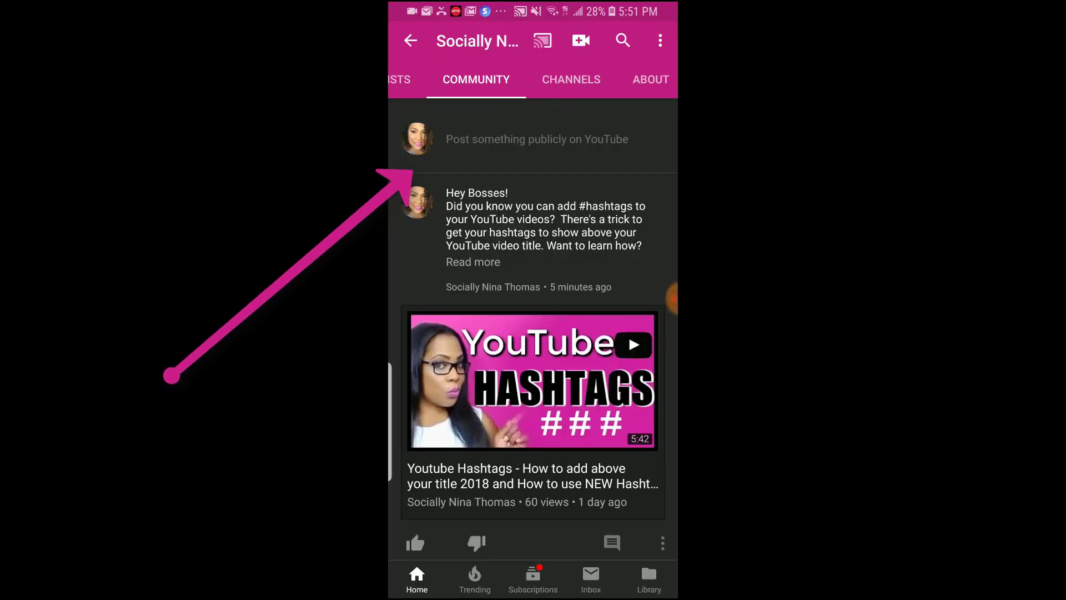
{"action": "scroll", "coordinate": [533, 334], "scroll_direction": "down", "scroll_amount": 2}
{"action": "scroll", "coordinate": [534, 305], "scroll_direction": "down", "scroll_amount": 3}
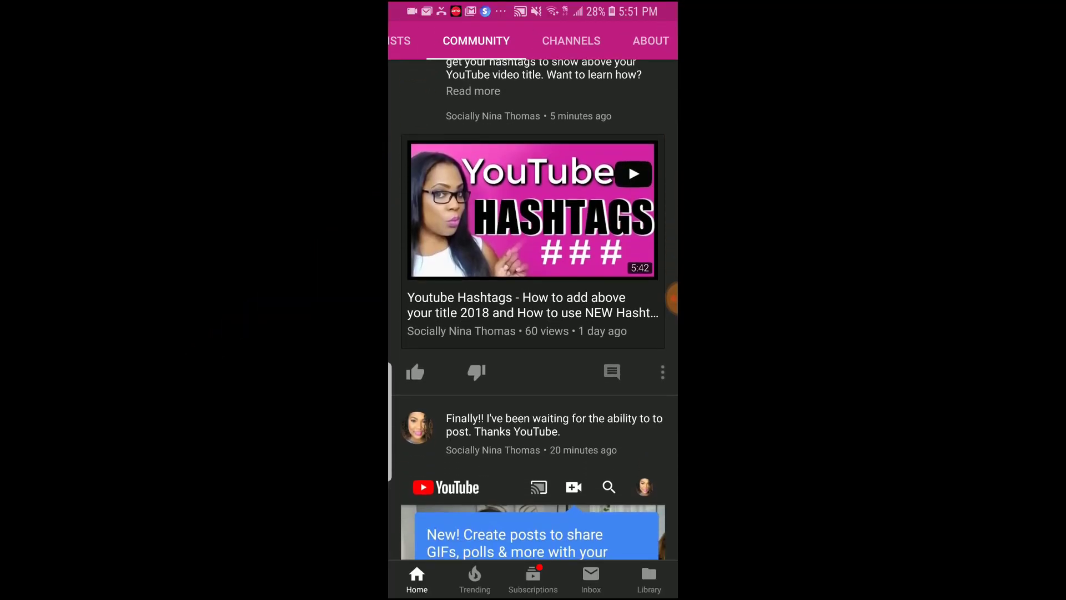
{"action": "scroll", "coordinate": [533, 306], "scroll_direction": "down", "scroll_amount": 3}
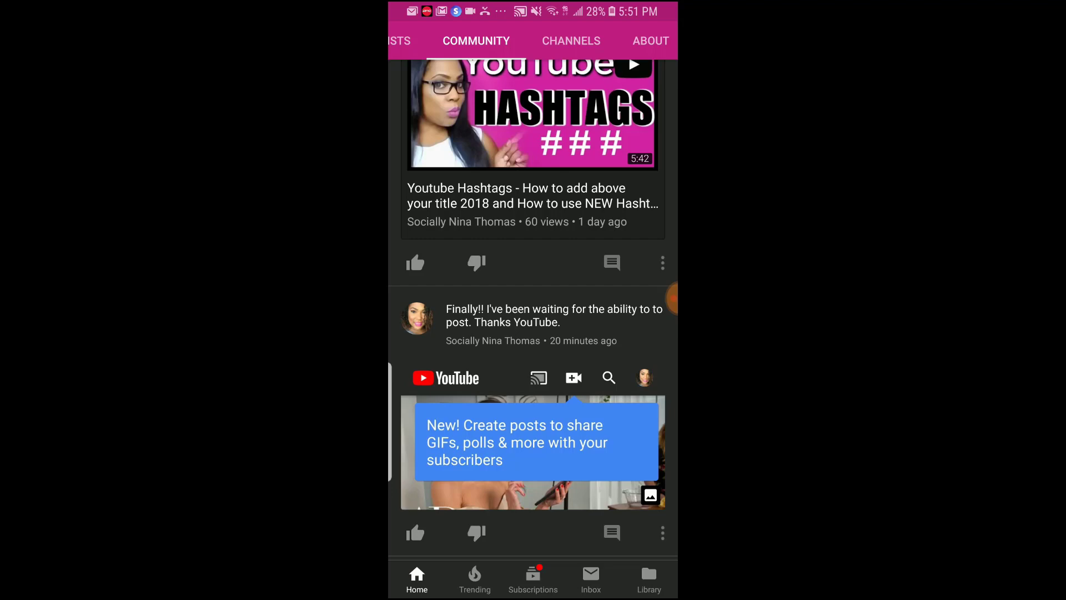
{"action": "scroll", "coordinate": [533, 311], "scroll_direction": "up", "scroll_amount": 5}
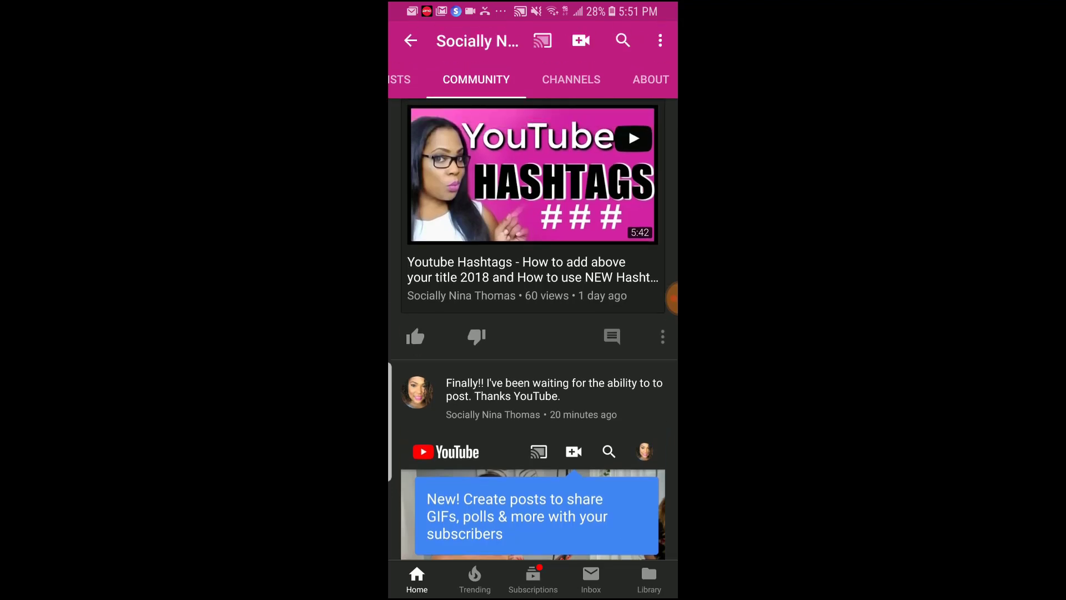
{"action": "key", "text": "Escape"}
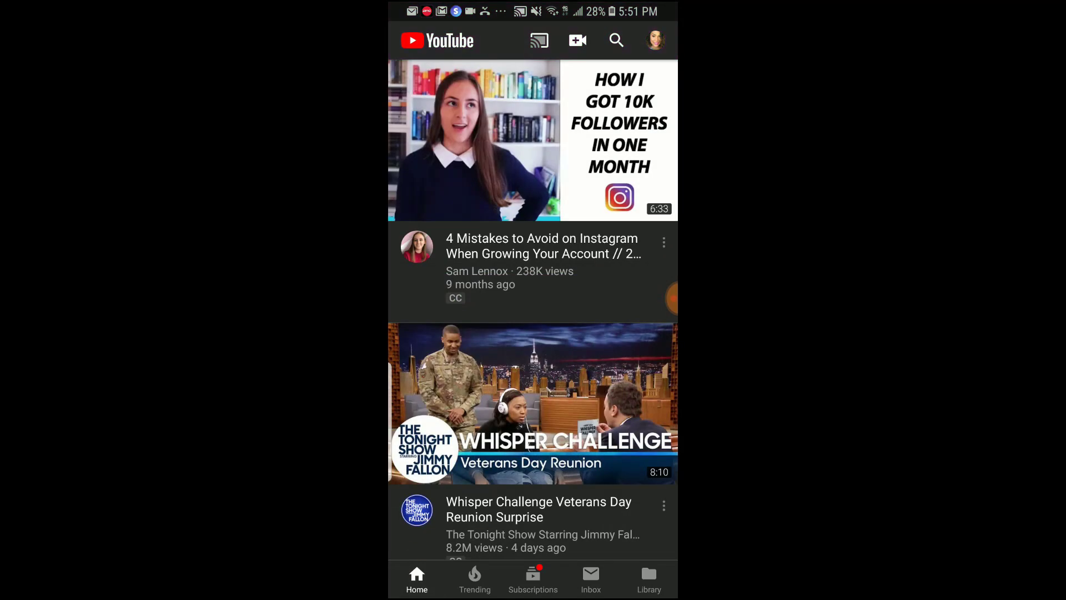
Go to My channel from the profile avatar and browse its Uploads and Popular uploads
{"action": "scroll", "coordinate": [533, 311], "scroll_direction": "up", "scroll_amount": 10}
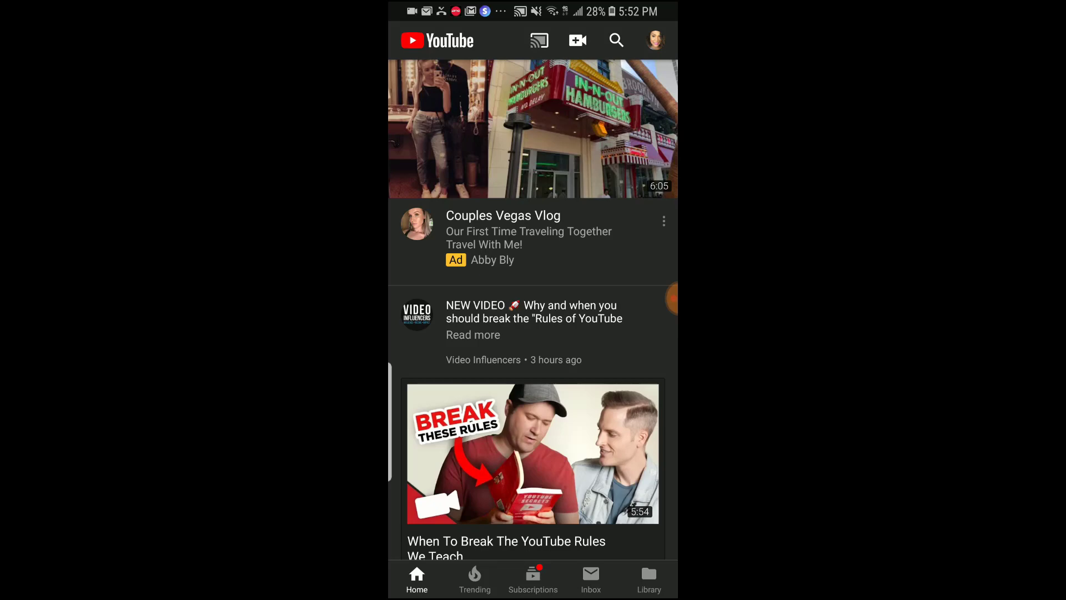
{"action": "left_click", "coordinate": [655, 40]}
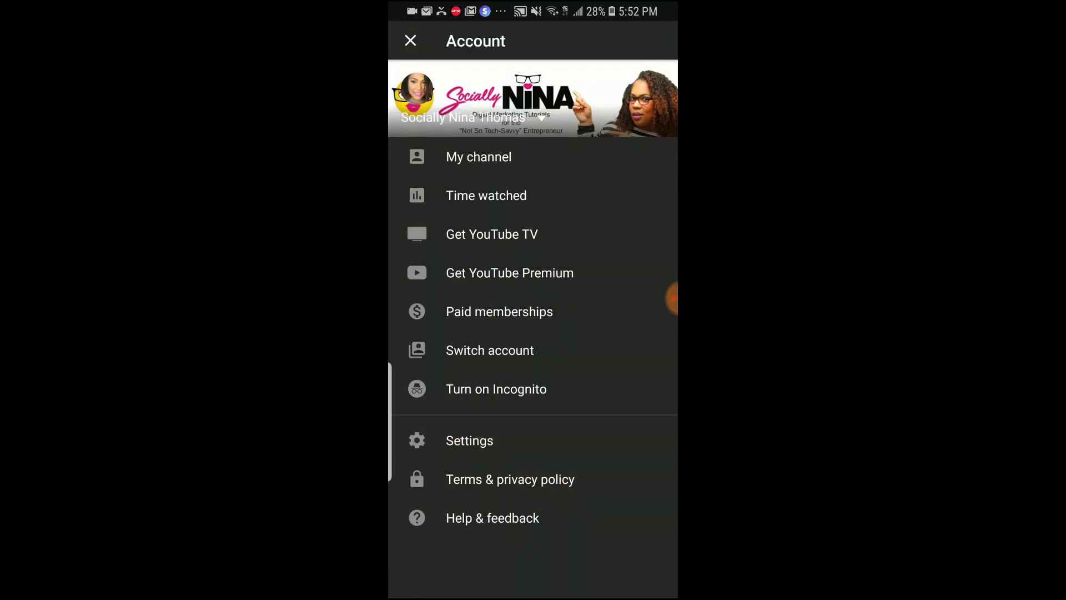
{"action": "left_click", "coordinate": [411, 41]}
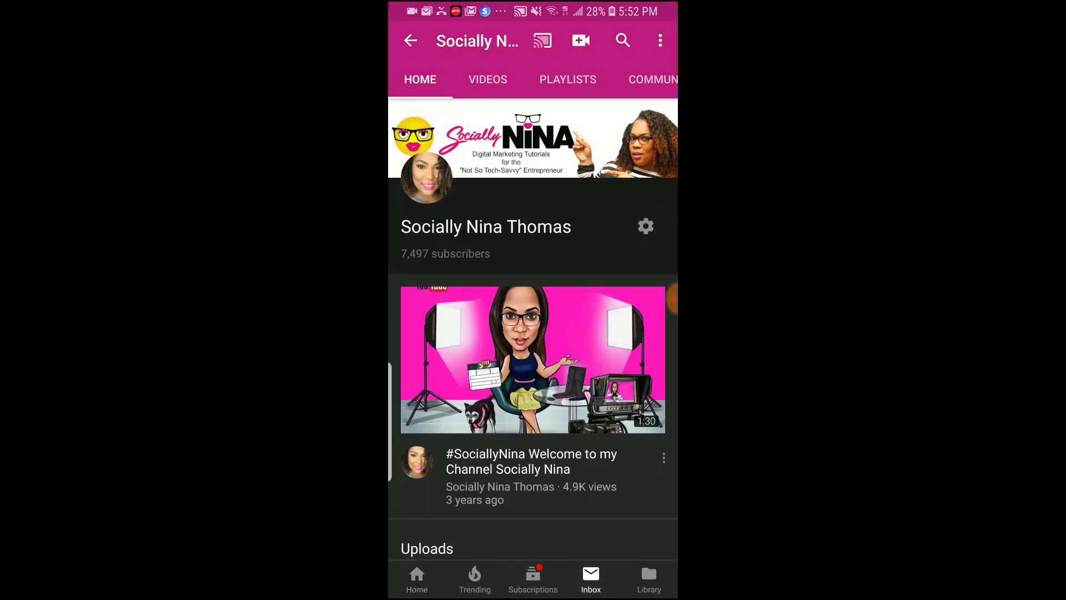
{"action": "scroll", "coordinate": [533, 311], "scroll_direction": "down", "scroll_amount": 7}
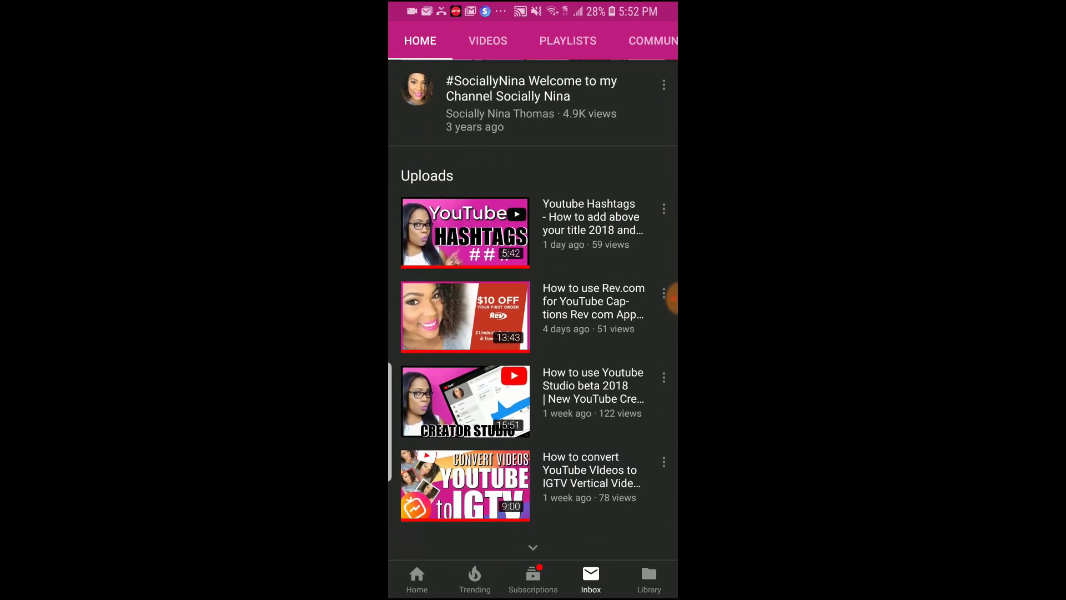
{"action": "scroll", "coordinate": [534, 309], "scroll_direction": "down", "scroll_amount": 10}
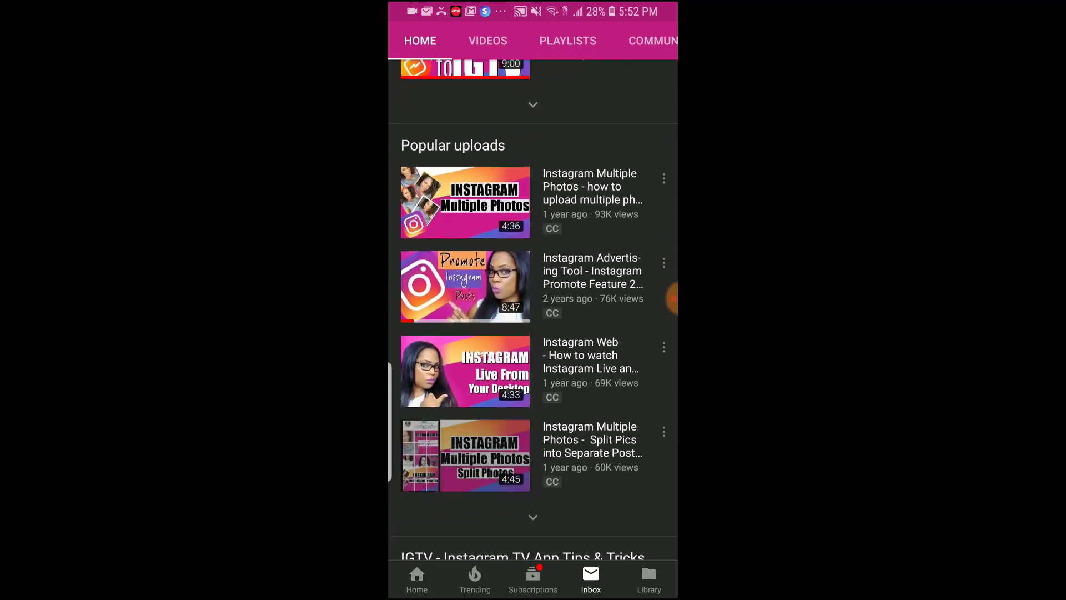
{"action": "scroll", "coordinate": [533, 309], "scroll_direction": "down", "scroll_amount": 2}
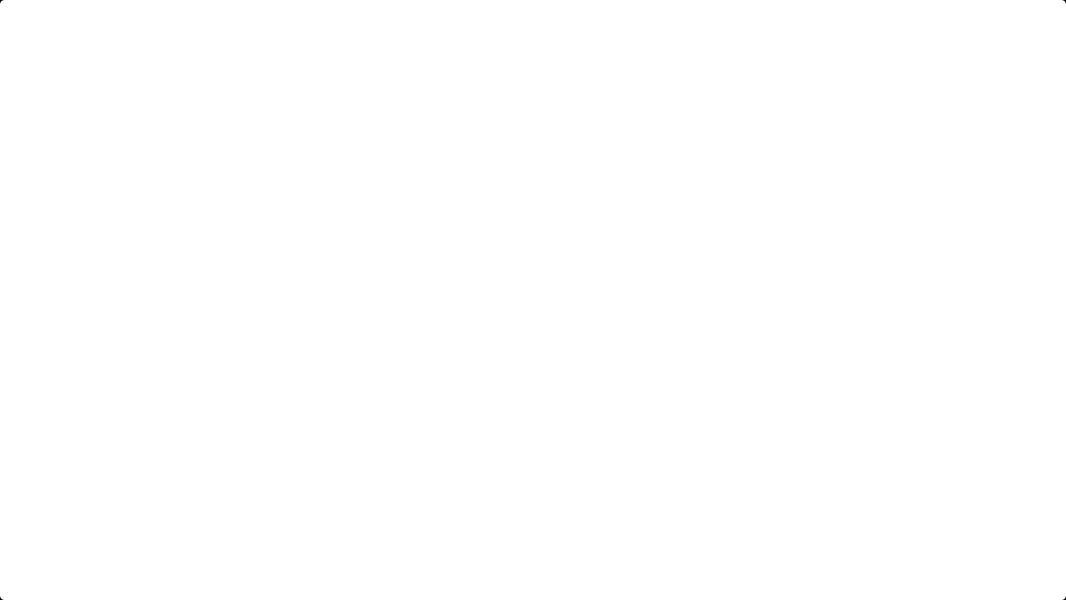